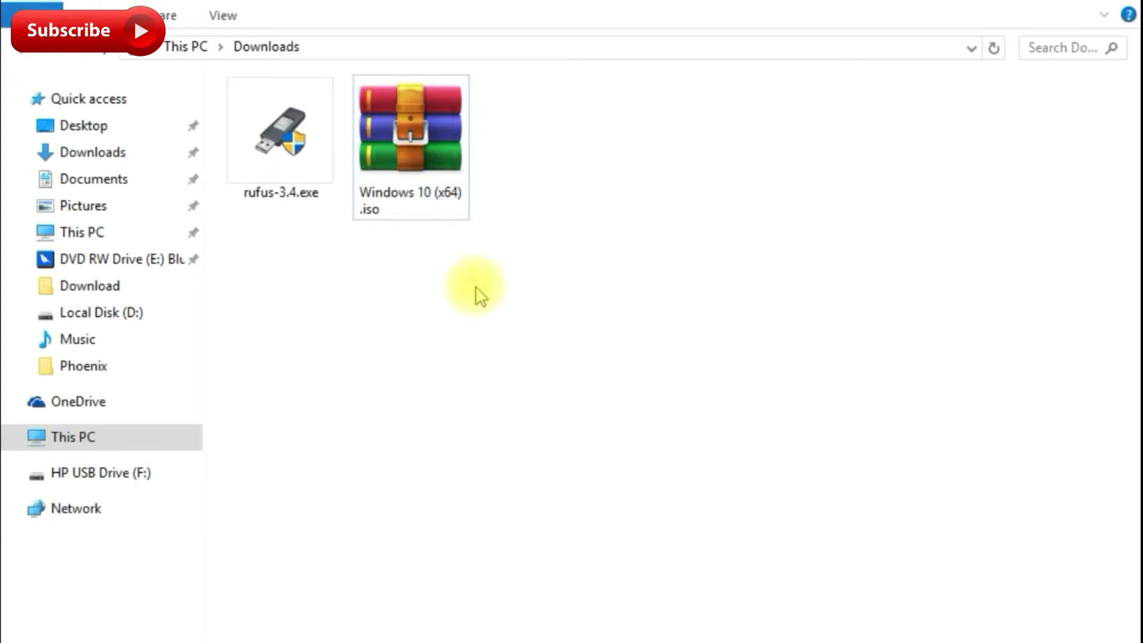
Launch rufus-3.4.exe from the Downloads folder and allow it to make changes to the computer
left_click_drag(519, 258, 217, 46)
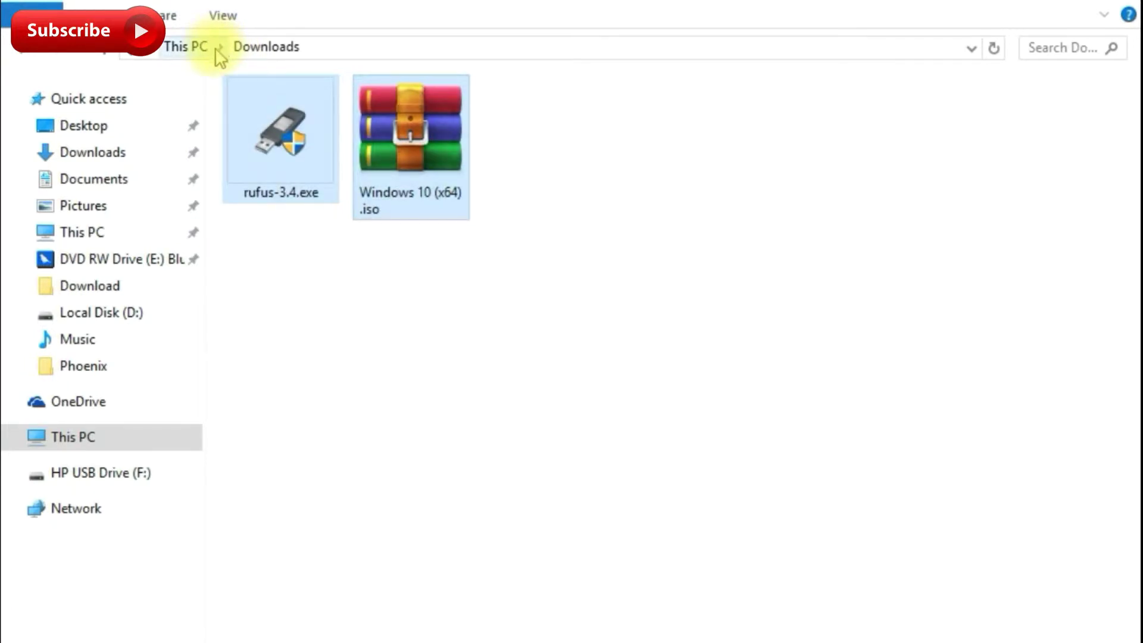
left_click(566, 353)
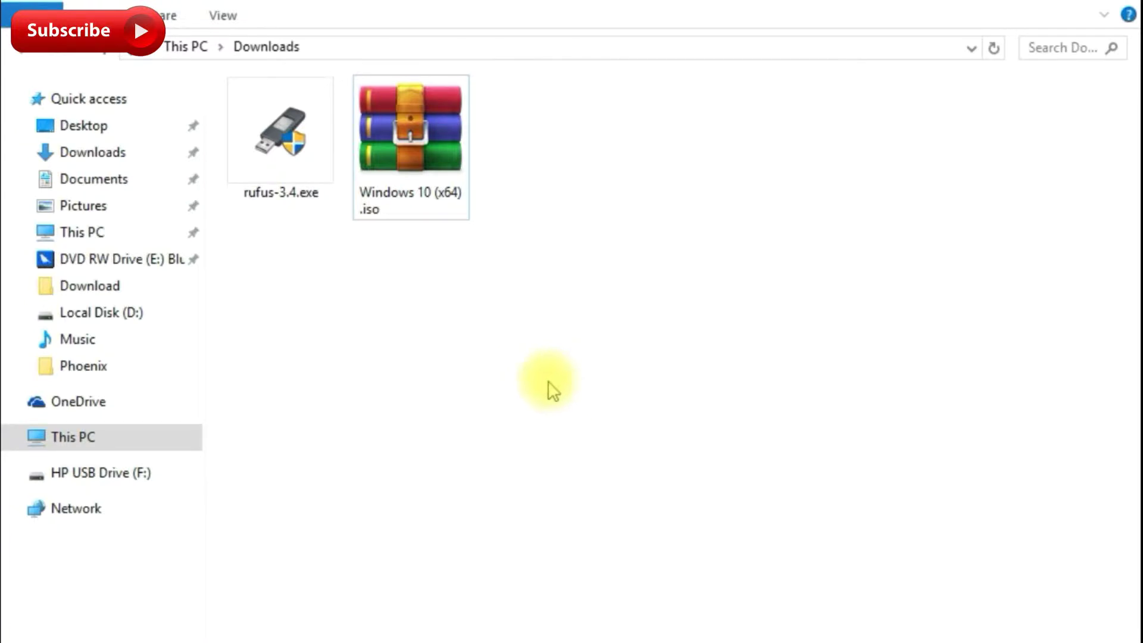
left_click(305, 193)
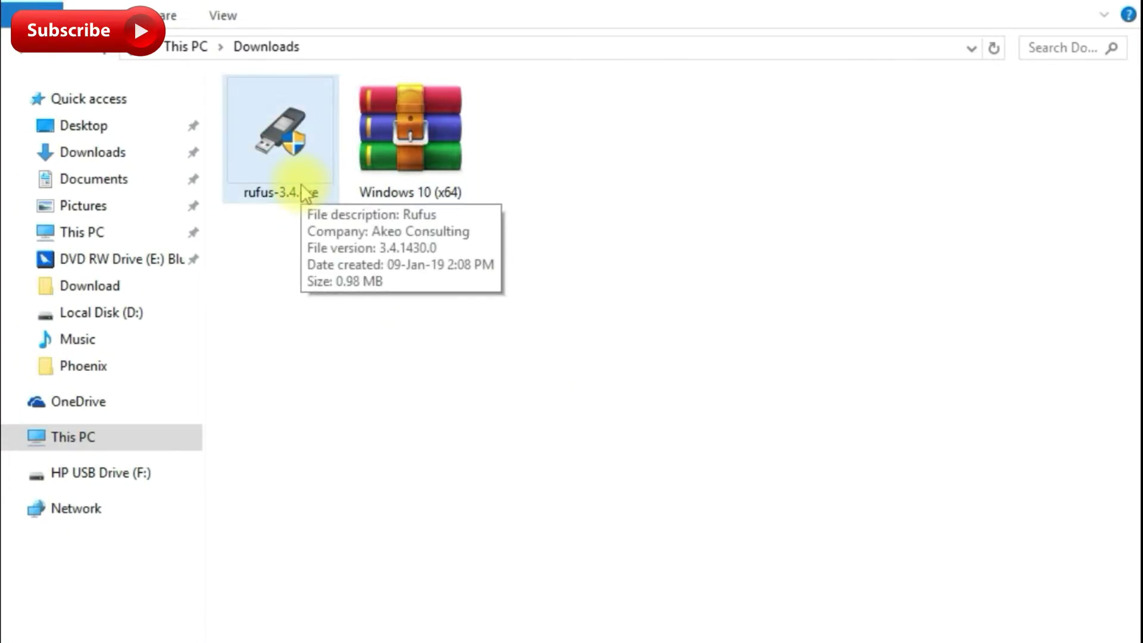
double_click(305, 194)
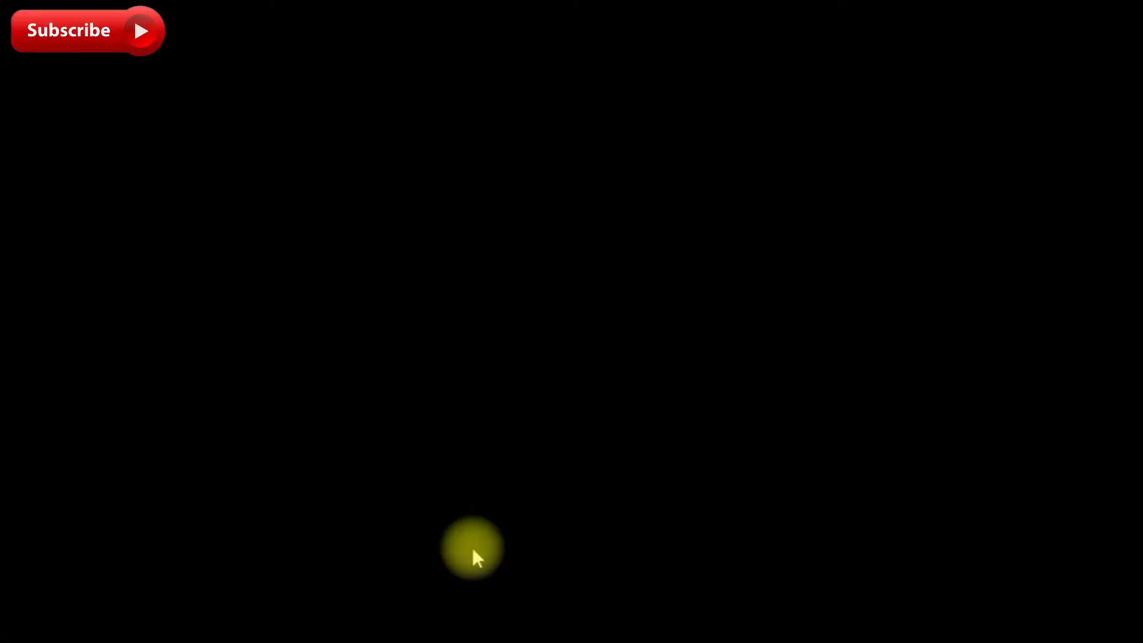
left_click(473, 549)
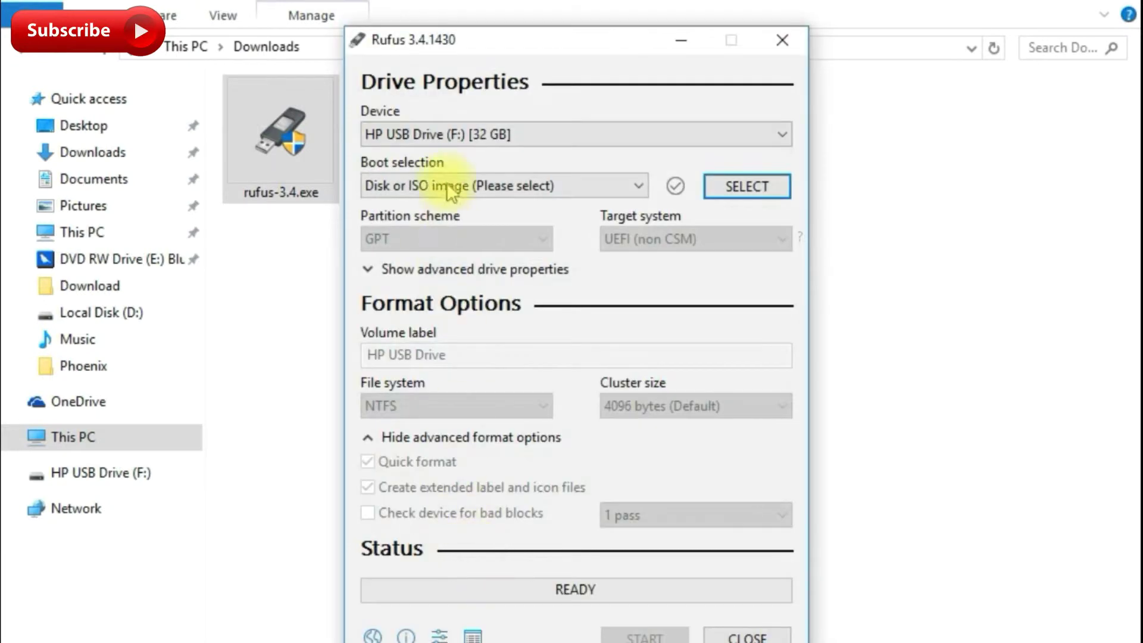
left_click_drag(472, 40, 459, 93)
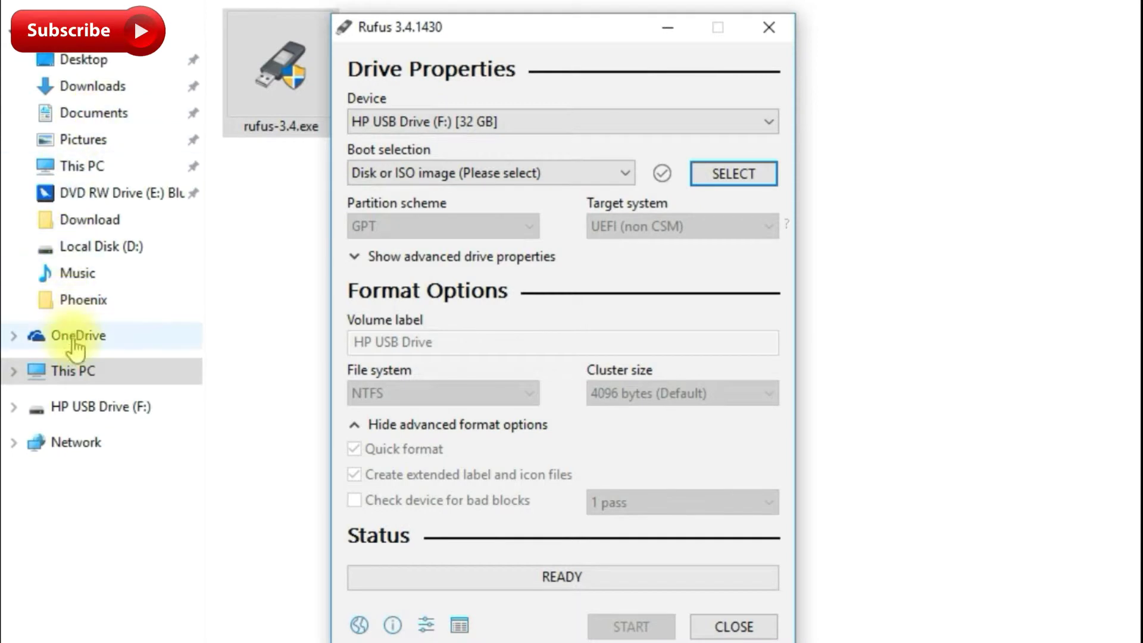
Check the HP USB Drive (F:) among the drives in This PC, then return to Downloads and the Rufus window
left_click(77, 375)
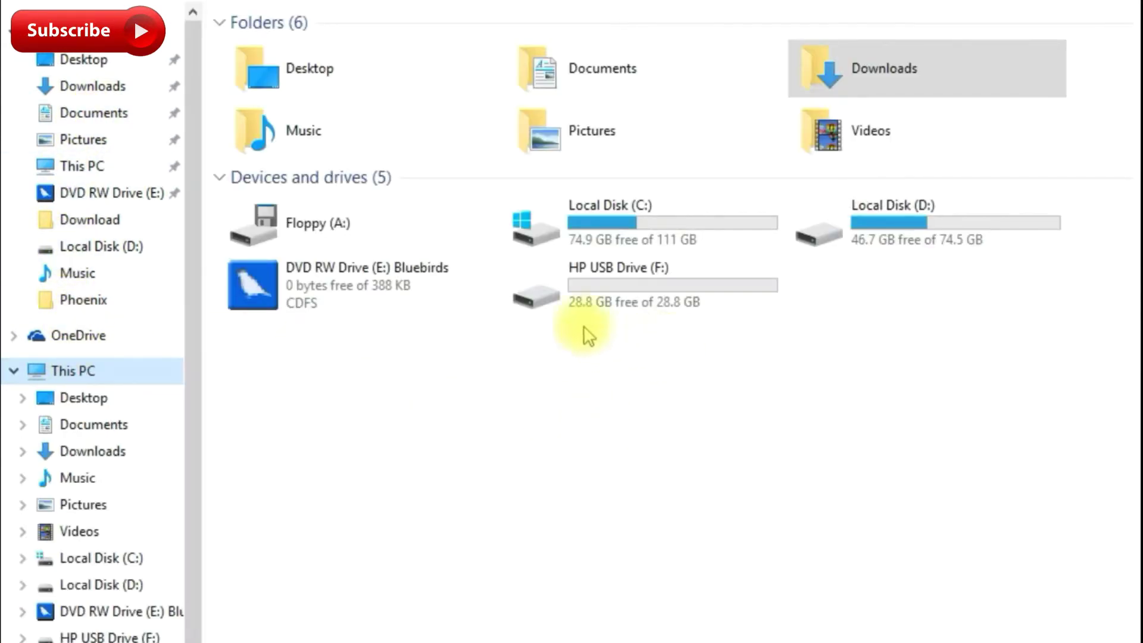
left_click_drag(806, 384, 529, 259)
left_click(596, 390)
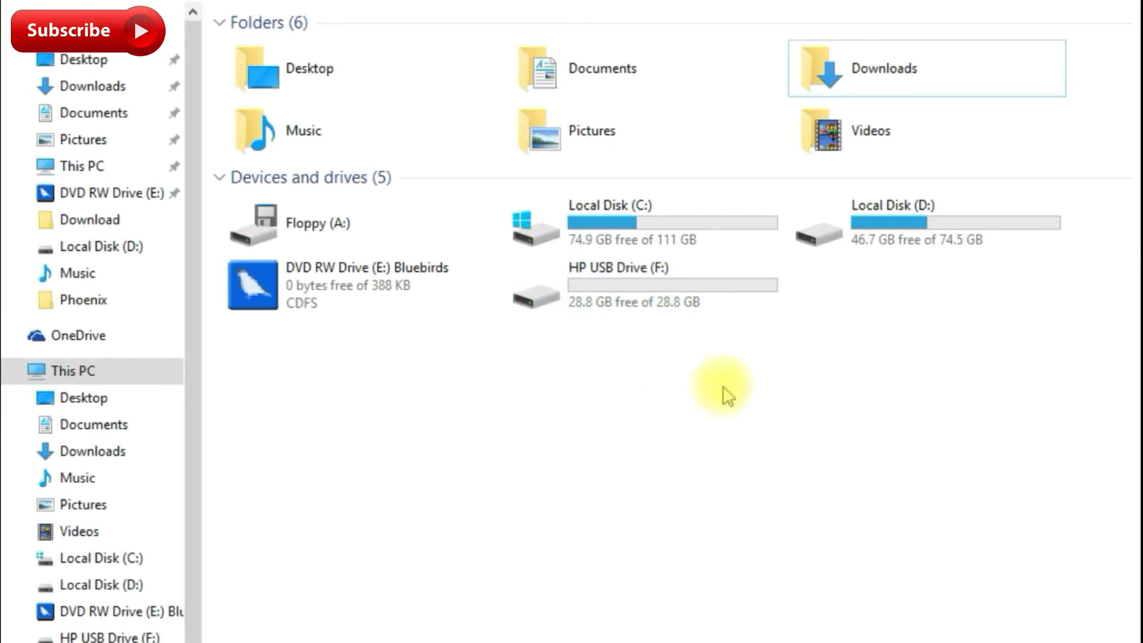
double_click(830, 65)
left_click(829, 639)
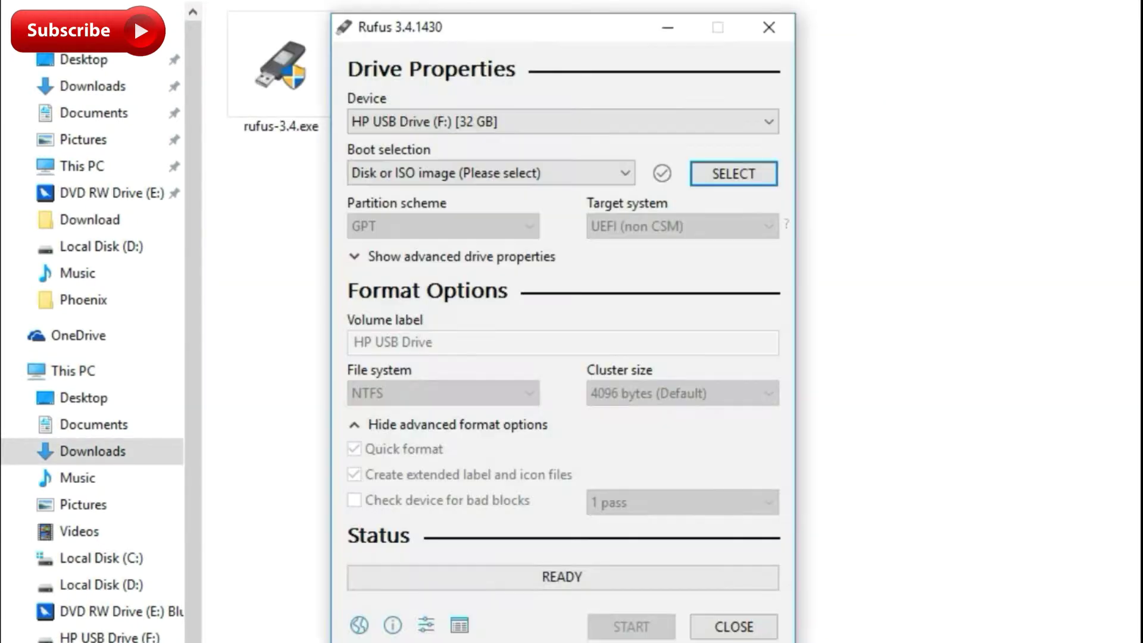
Choose HP USB Drive (F:) [32 GB] as the target device in Rufus
left_click_drag(434, 27, 513, 4)
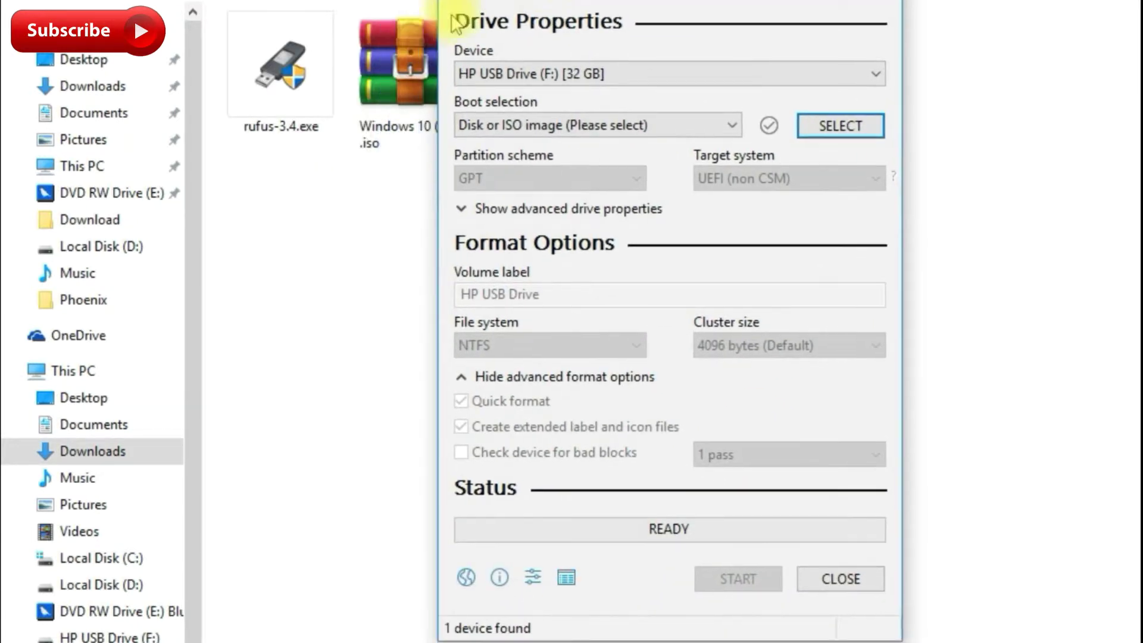
left_click(478, 76)
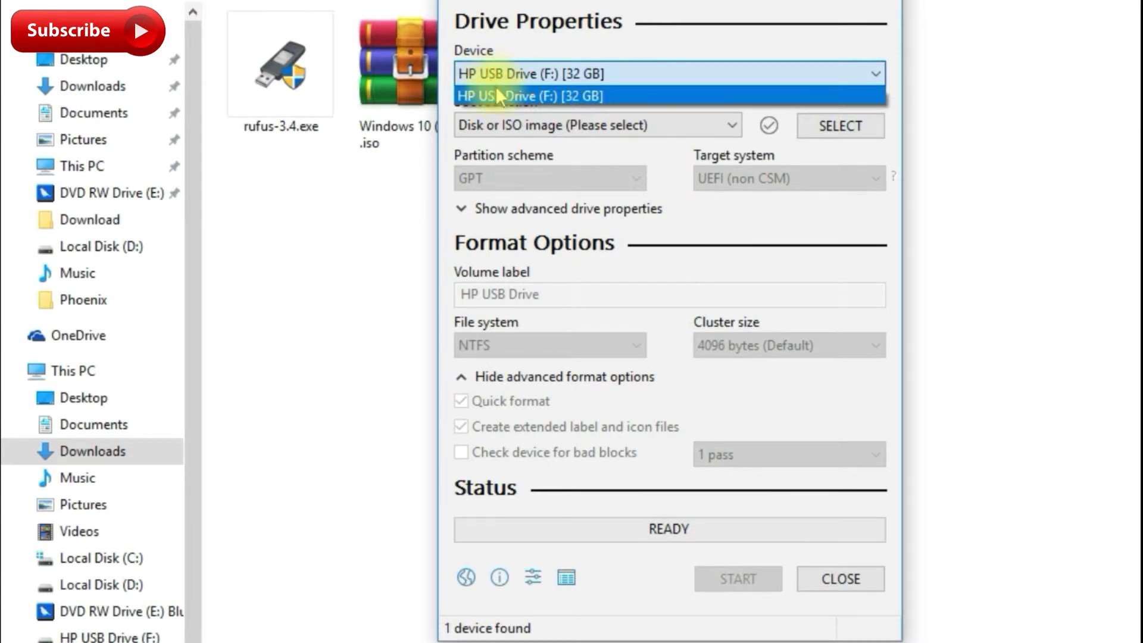
left_click(500, 94)
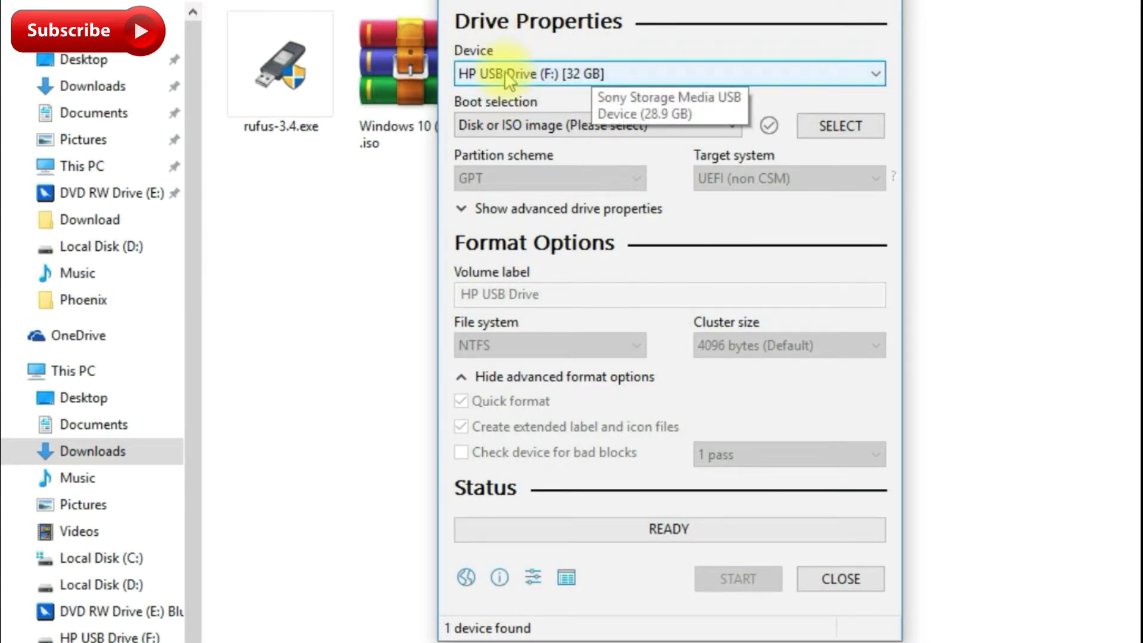
Load Windows 10 (x64) .iso from the Downloads folder as the boot image
left_click(829, 134)
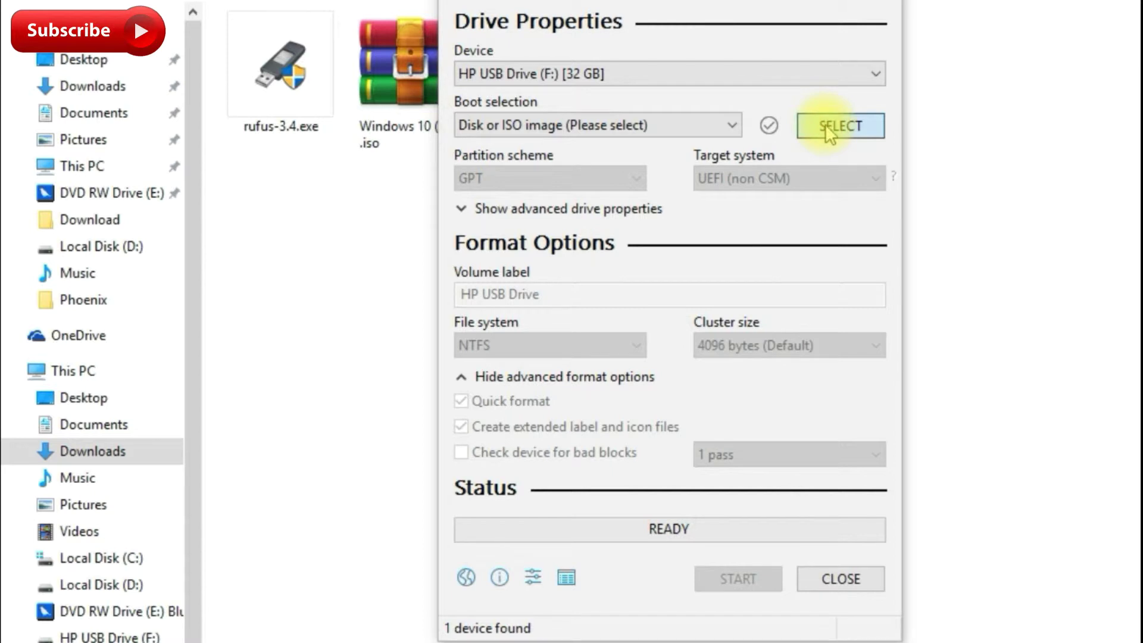
left_click_drag(617, 16, 577, 5)
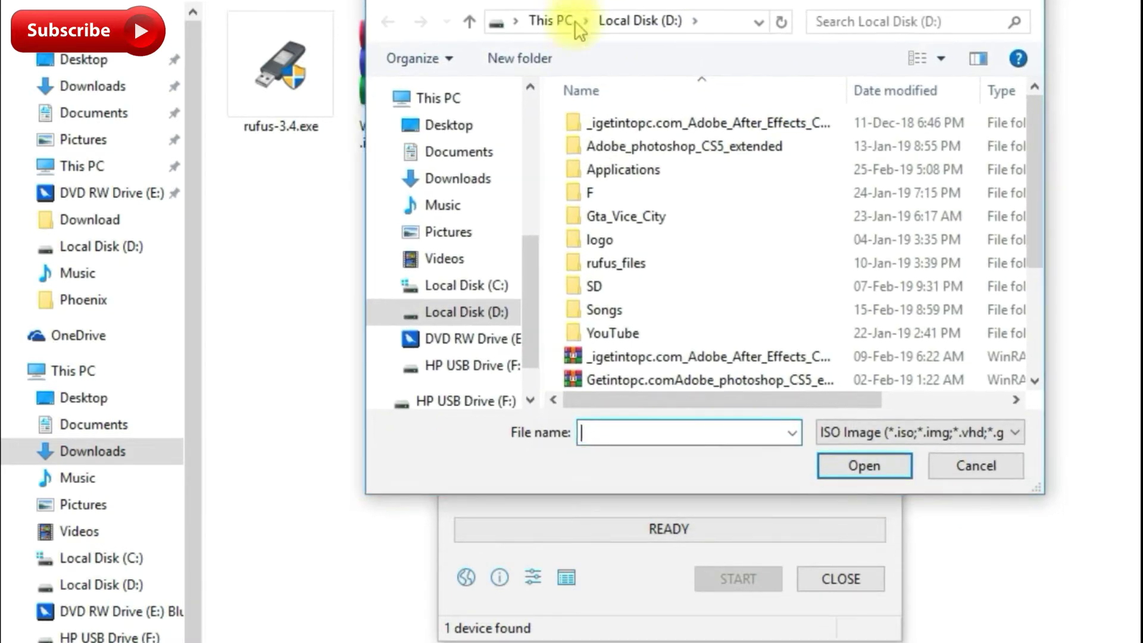
left_click(502, 179)
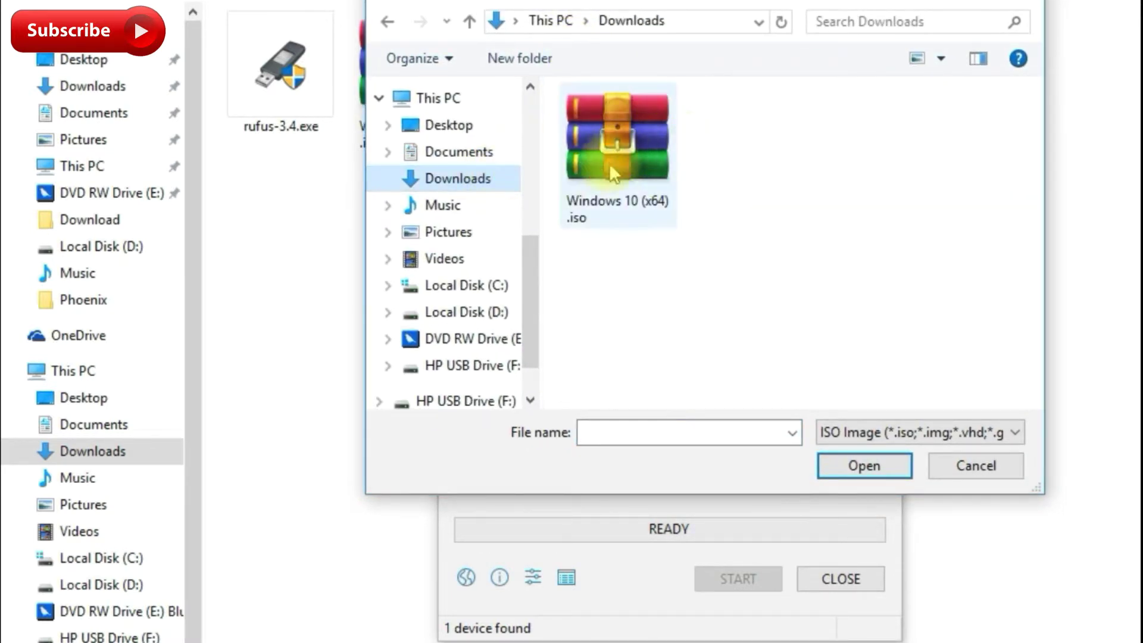
left_click(616, 154)
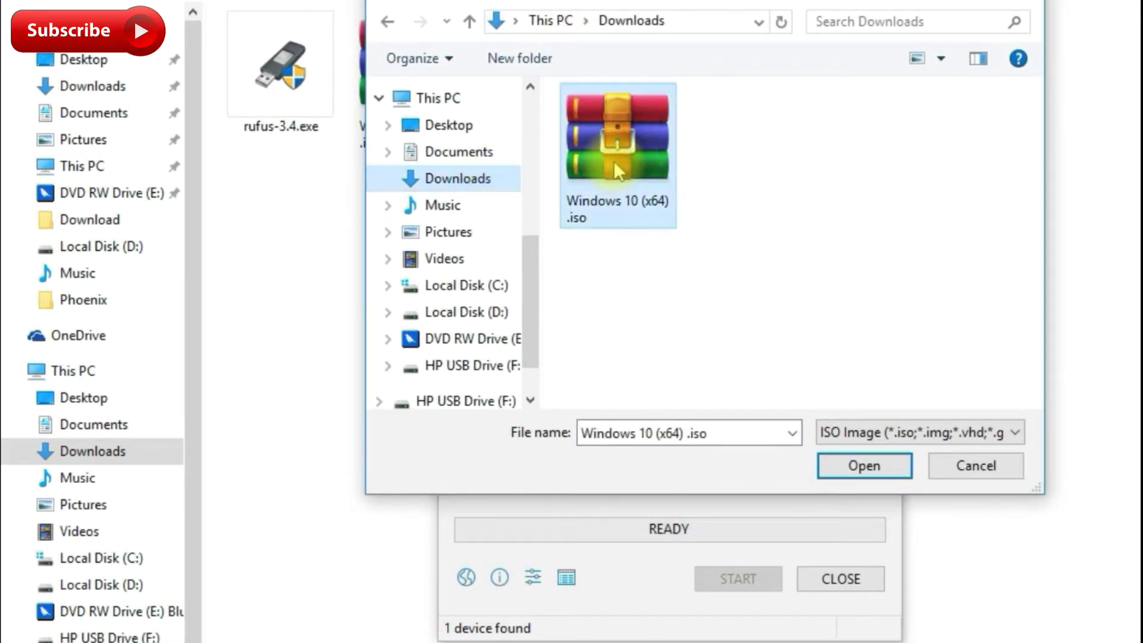
left_click(864, 467)
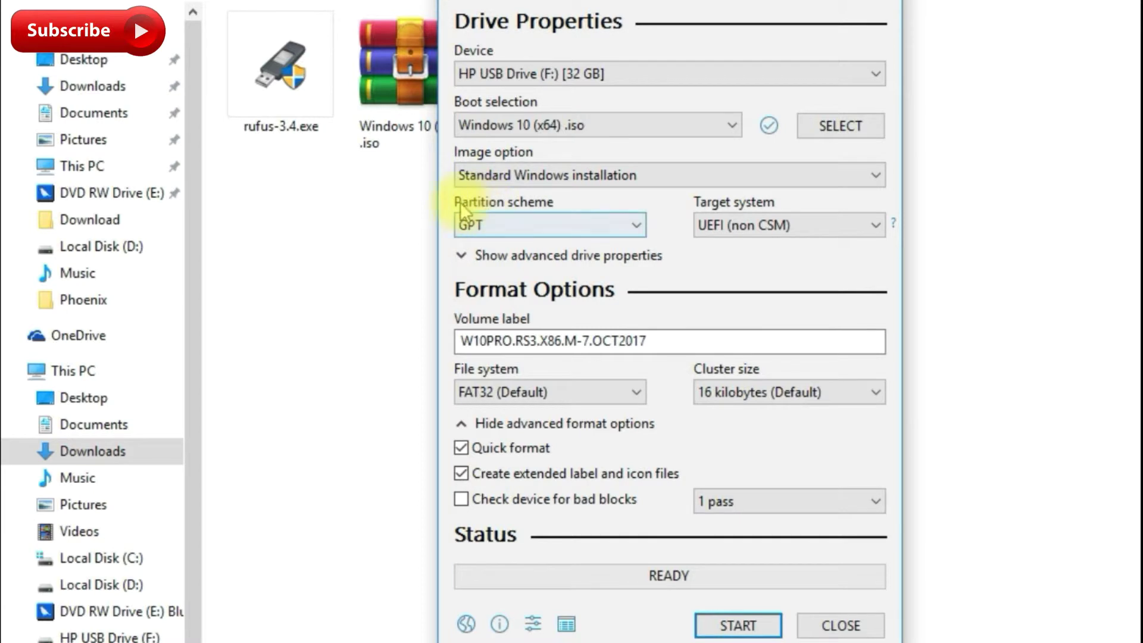
Set the partition scheme to MBR and start writing the image to the USB drive, accepting that all its data is erased
left_click(529, 225)
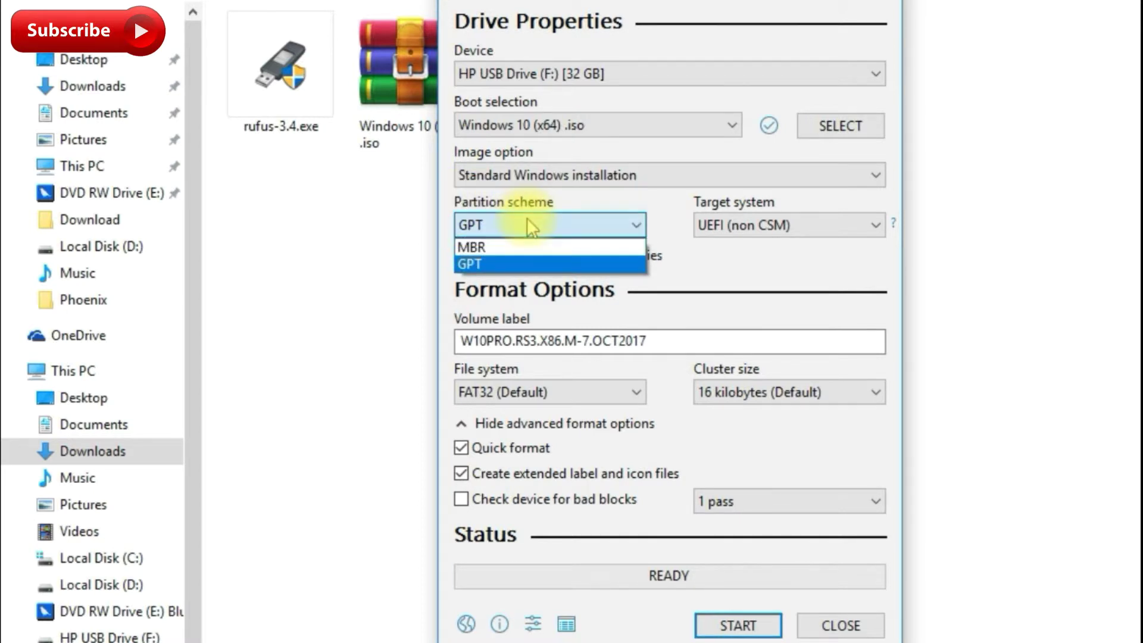
left_click(518, 247)
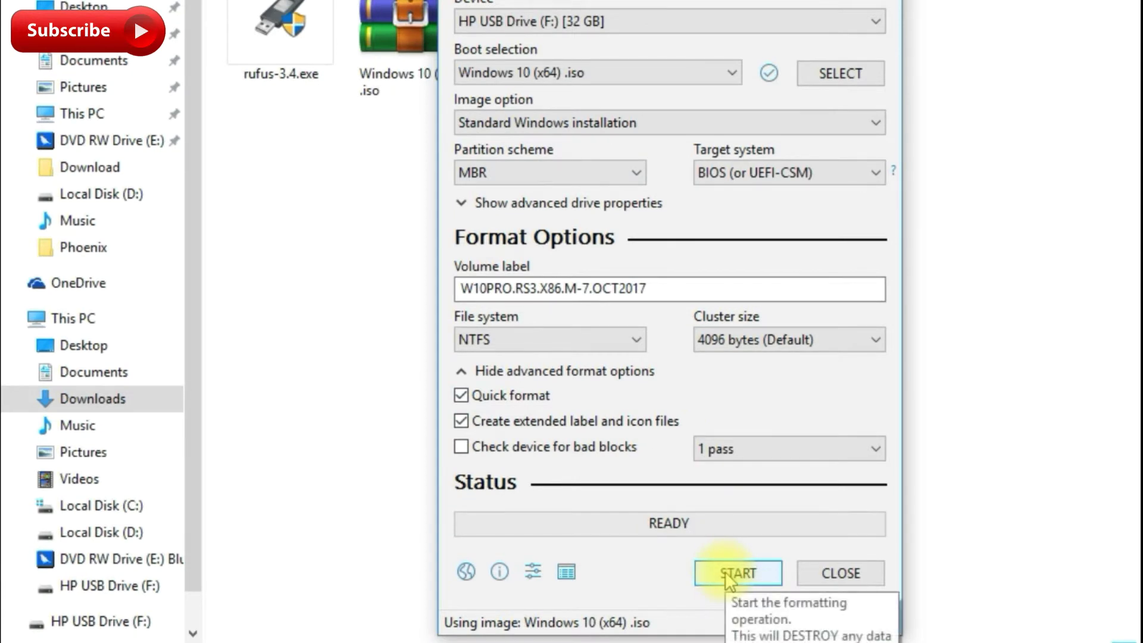
left_click(730, 579)
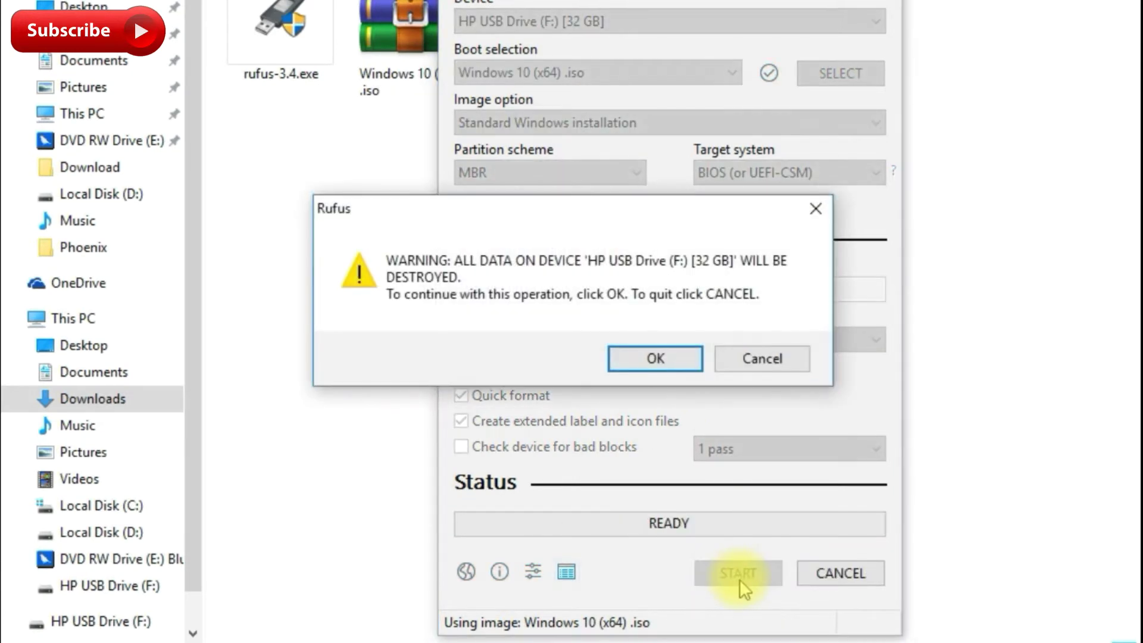
left_click_drag(383, 209, 555, 199)
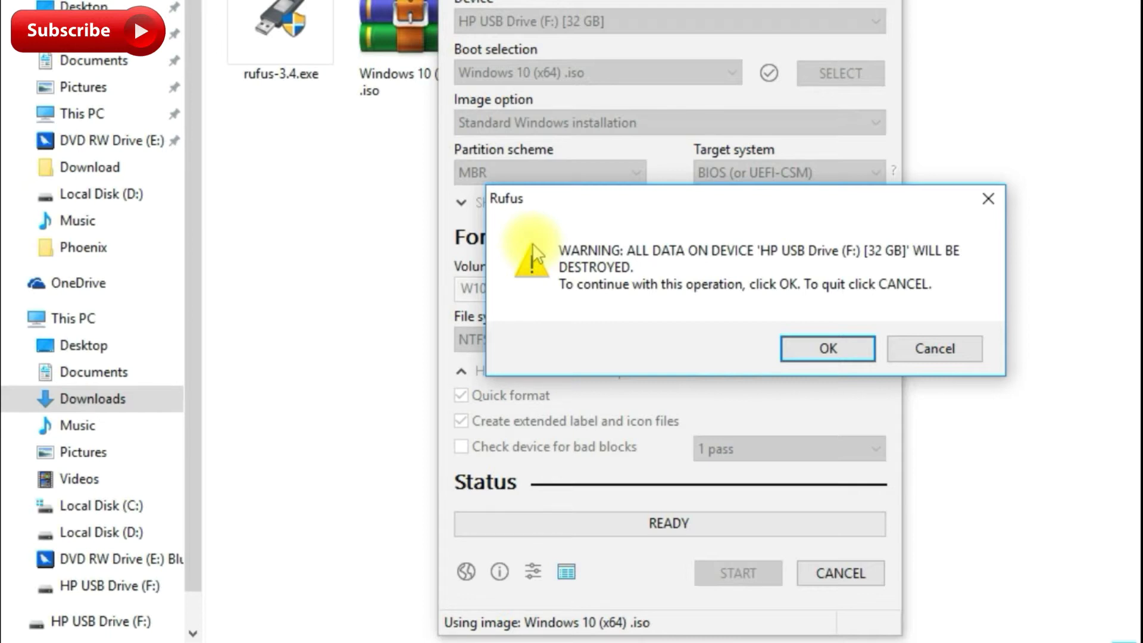
left_click(796, 345)
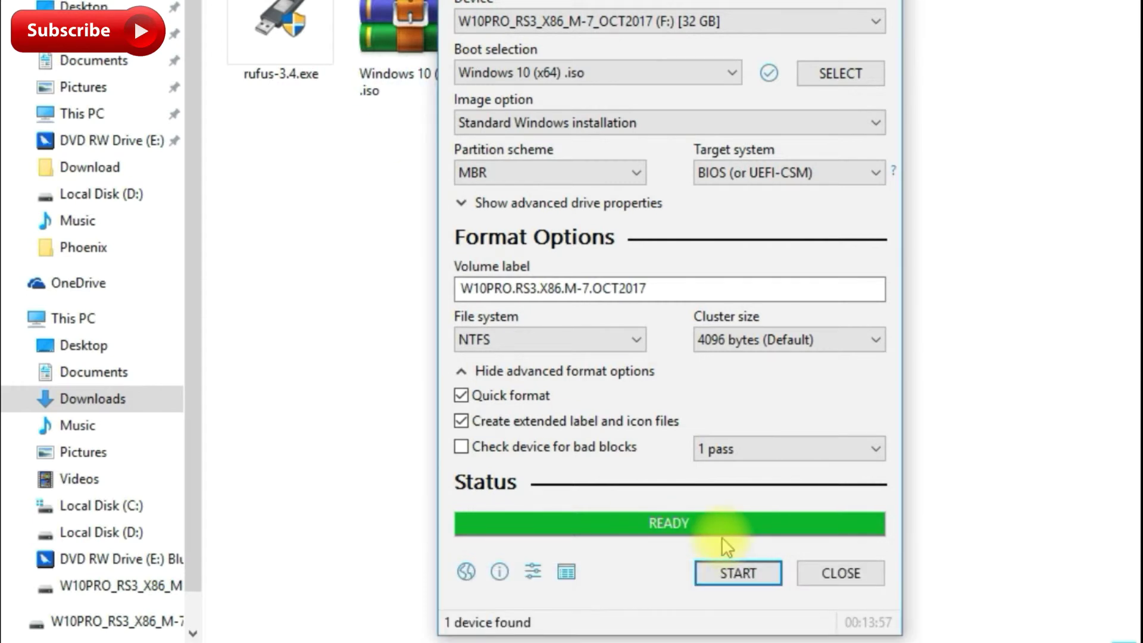
Close Rufus and eject the W10PRO_RS3_X86_M-7_OCT2017 (F:) drive from This PC, dismissing the removal notification
left_click(839, 573)
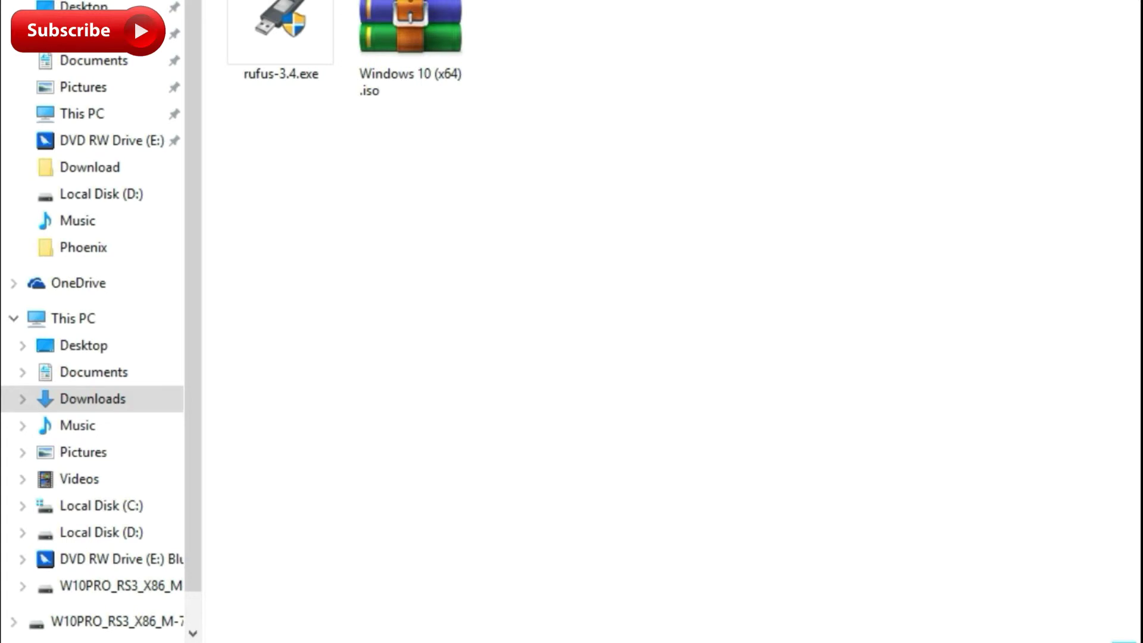
key("alt+Left")
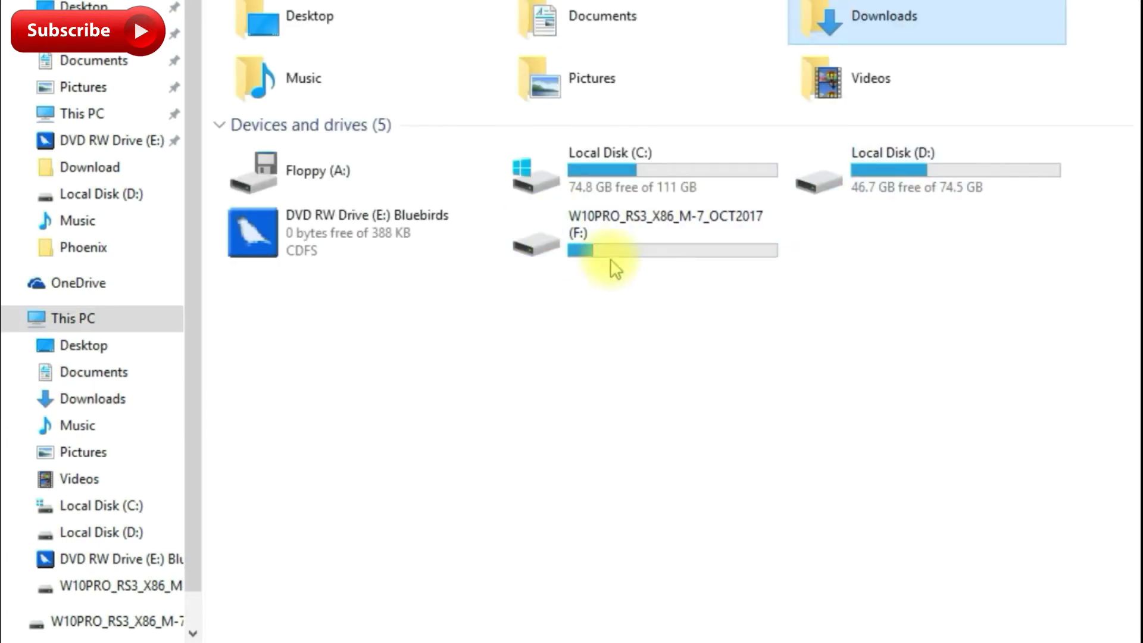
mouse_move(591, 238)
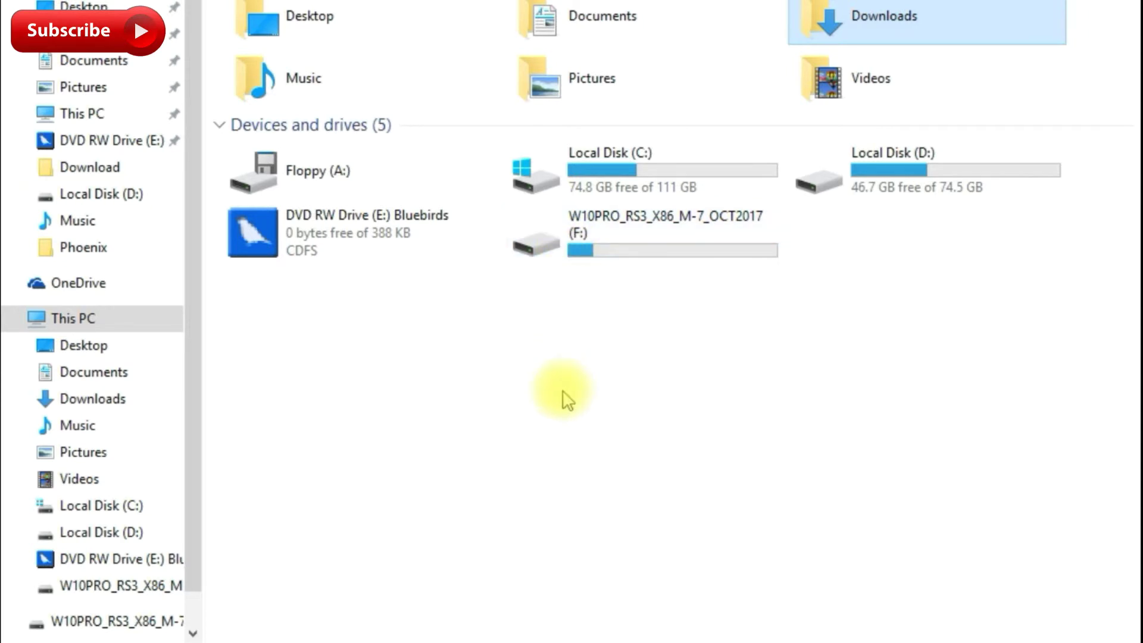
right_click(576, 234)
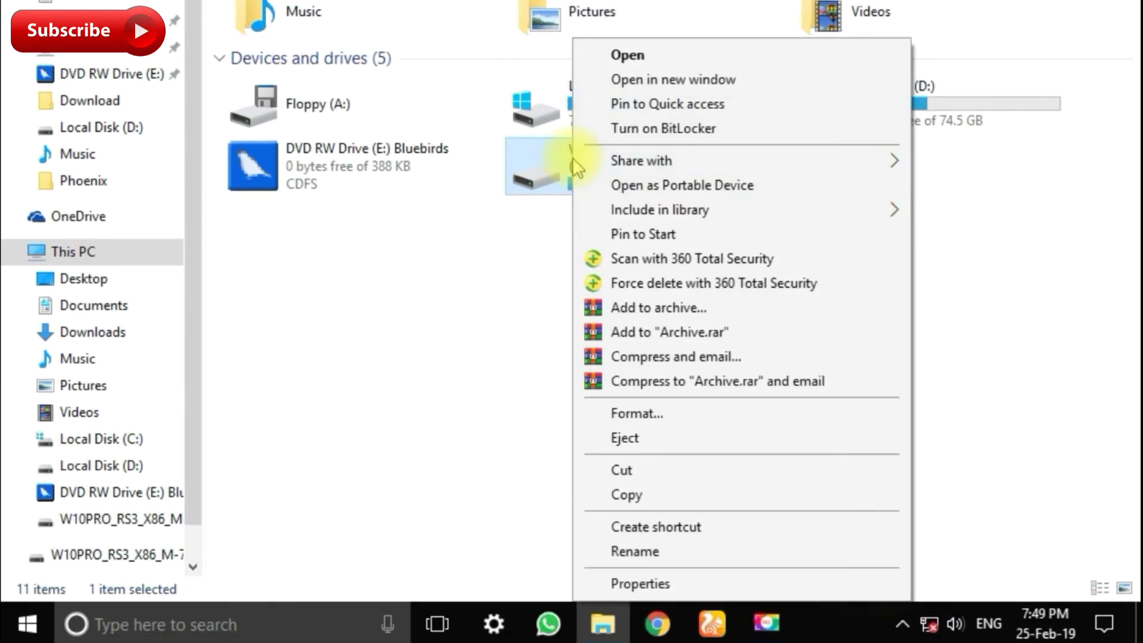
left_click(625, 505)
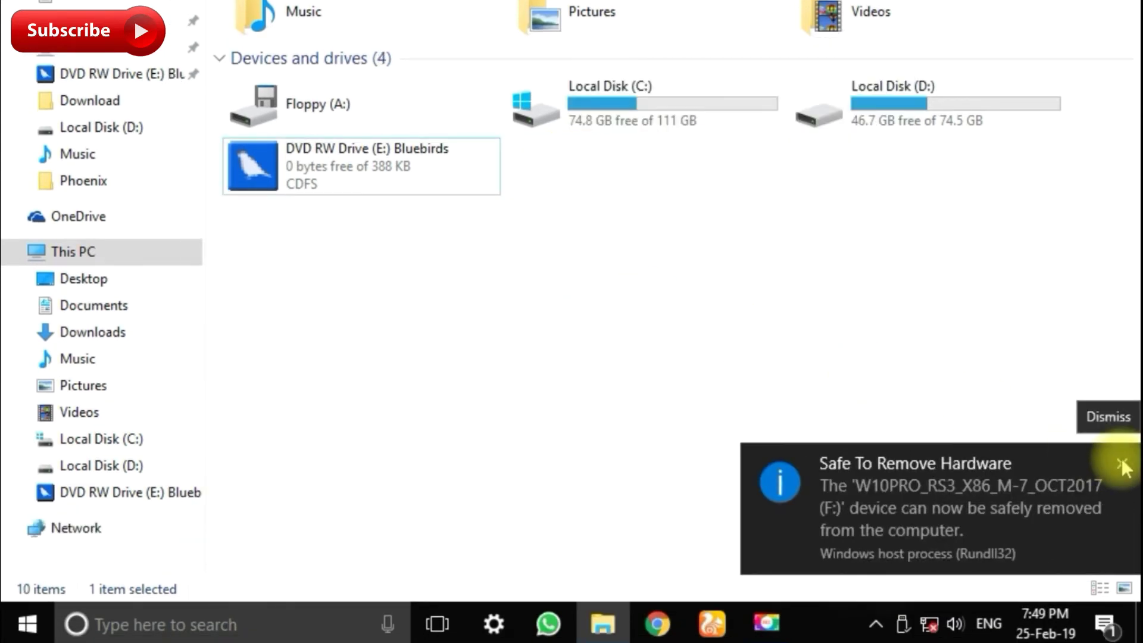
left_click(1121, 458)
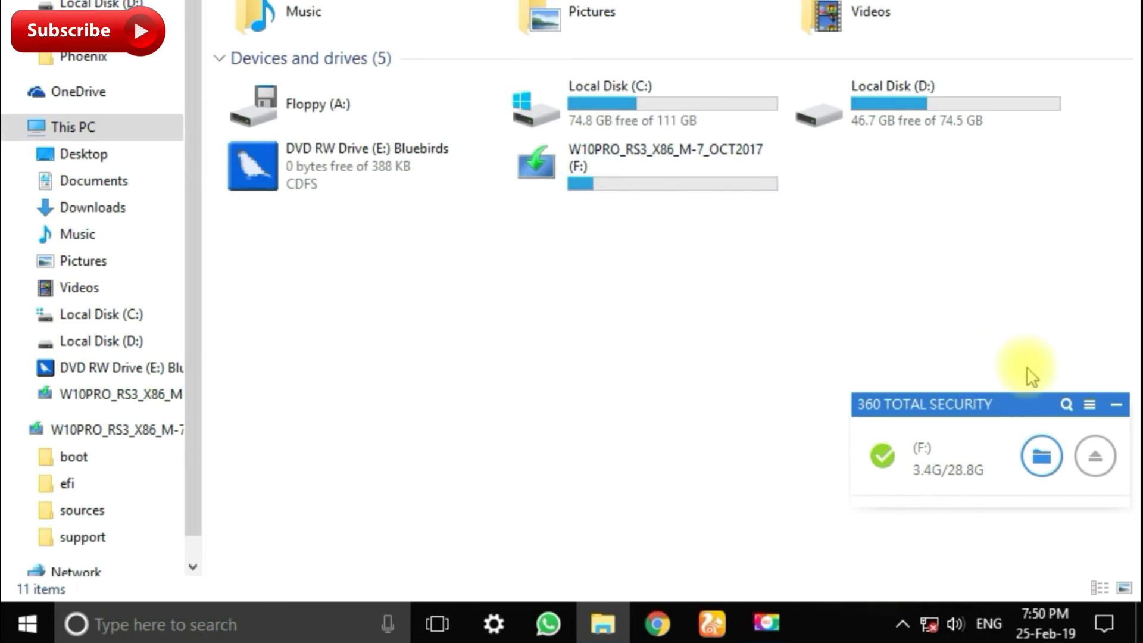
Dismiss the 360 Total Security pop-up and examine the icon of the reconnected USB drive (F:) in This PC
left_click(1089, 404)
left_click(1047, 502)
left_click_drag(811, 280, 515, 141)
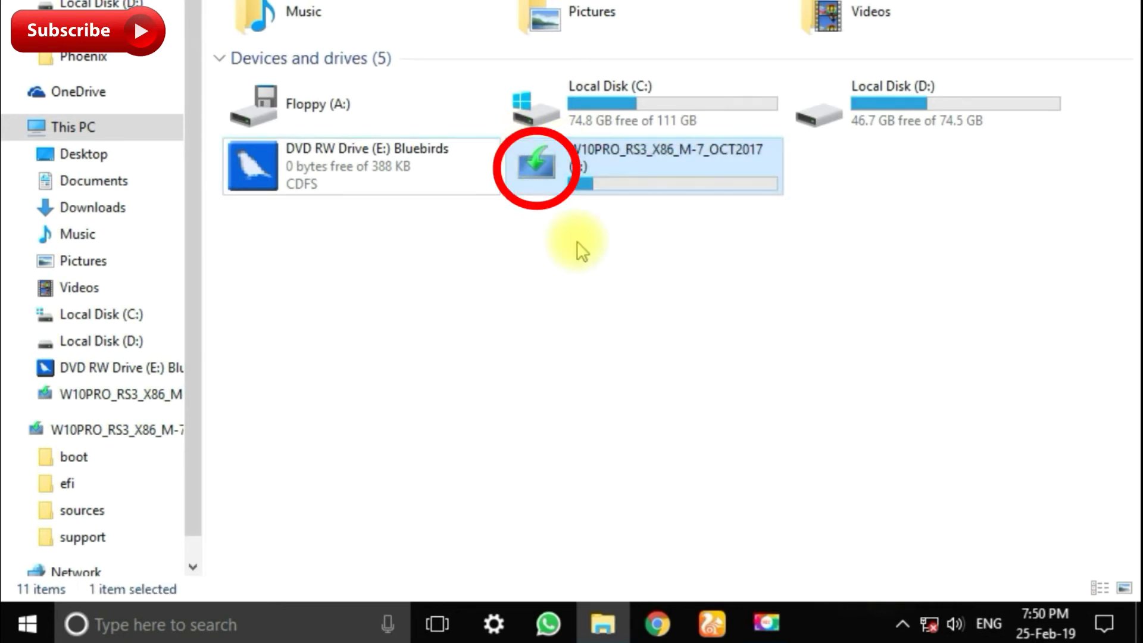
left_click(600, 289)
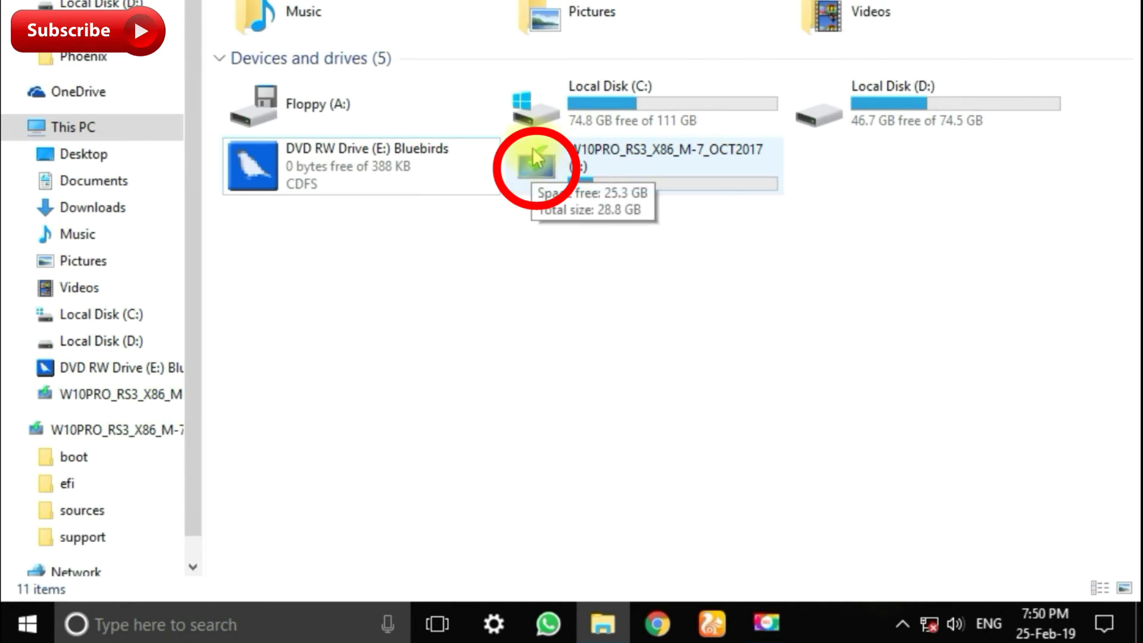